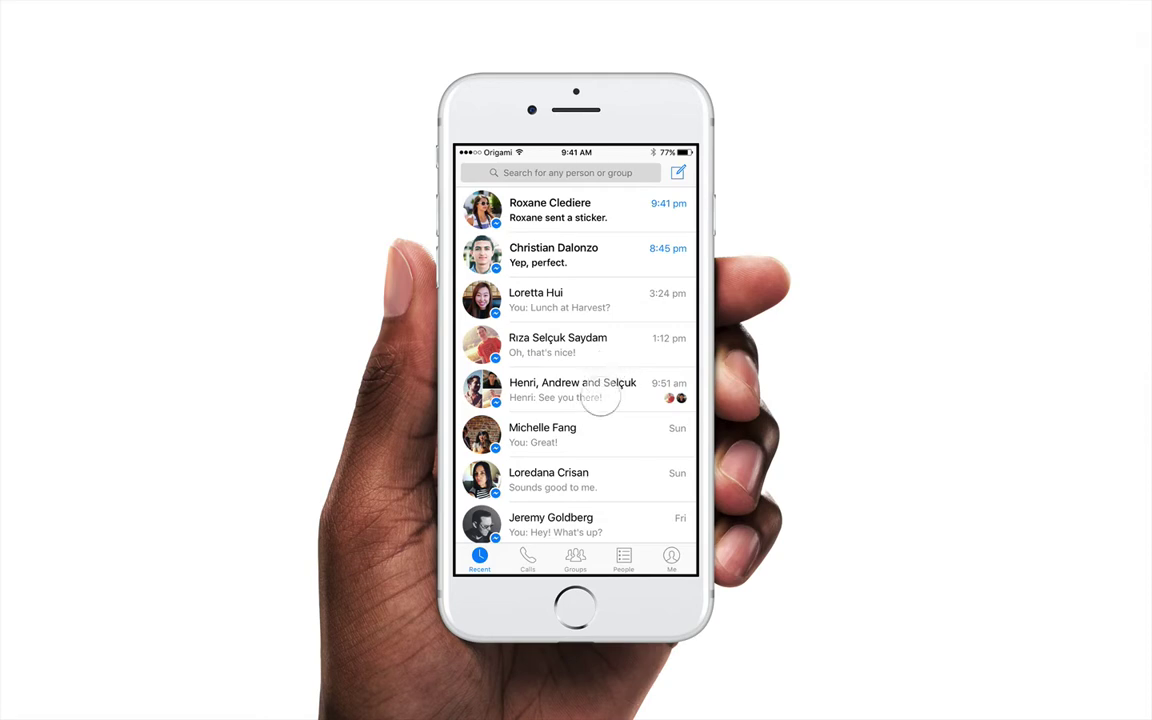
Step: Drag through the finished messenger demo, then bring up its prototype with the List layer selected
{"action": "left_click_drag", "start_coordinate": [591, 399], "coordinate": [607, 319]}
{"action": "mouse_move", "coordinate": [617, 391]}
{"action": "left_mouse_down"}
{"action": "mouse_move", "coordinate": [617, 218]}
{"action": "mouse_move", "coordinate": [630, 372]}
{"action": "left_mouse_up"}
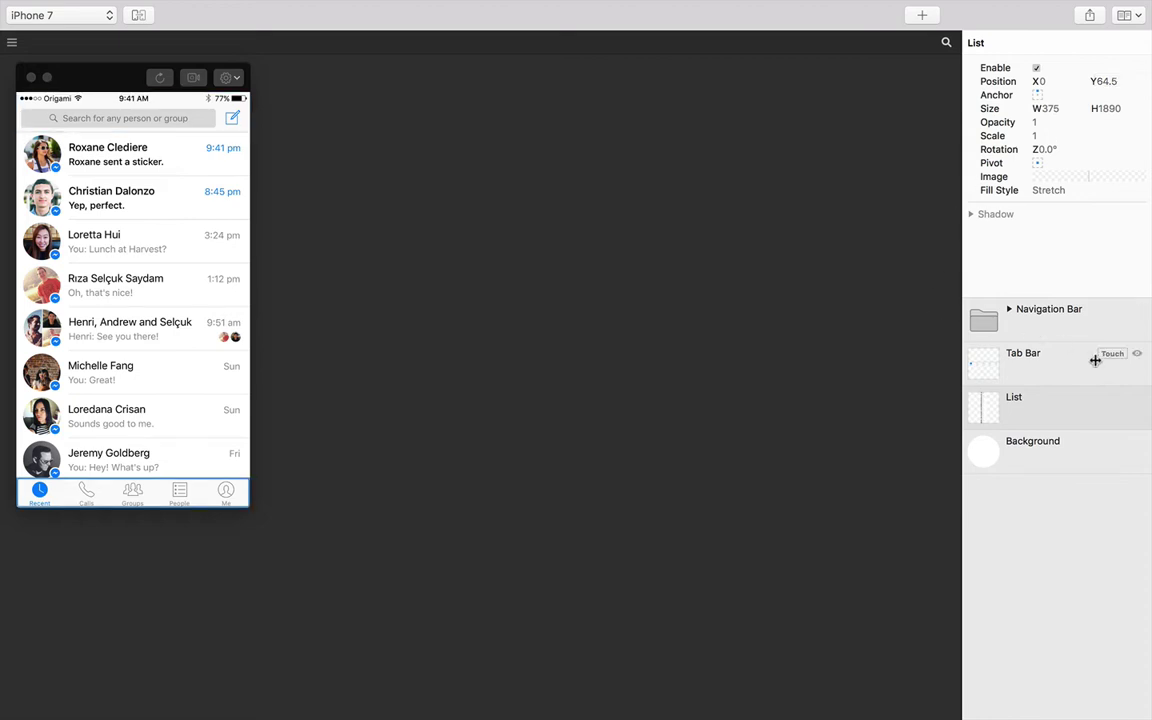
Step: Give the List layer a Scroll Y touch interaction and drag the preview to test it
{"action": "left_click", "coordinate": [1111, 397]}
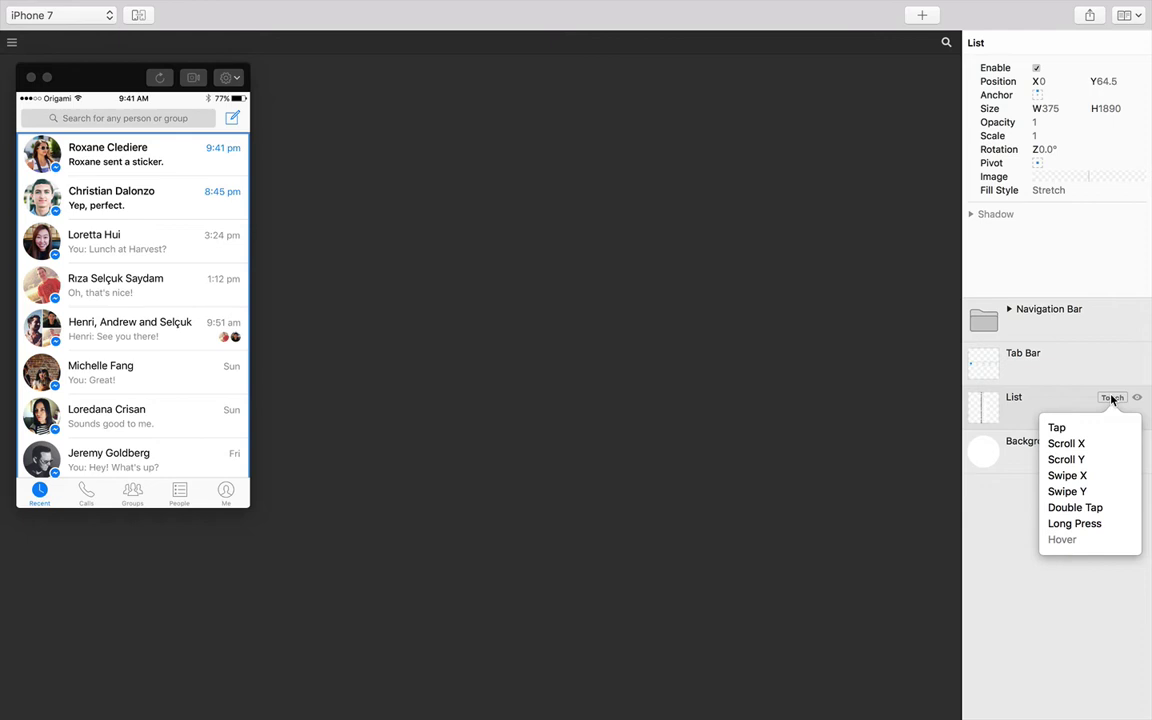
{"action": "left_click", "coordinate": [1102, 460]}
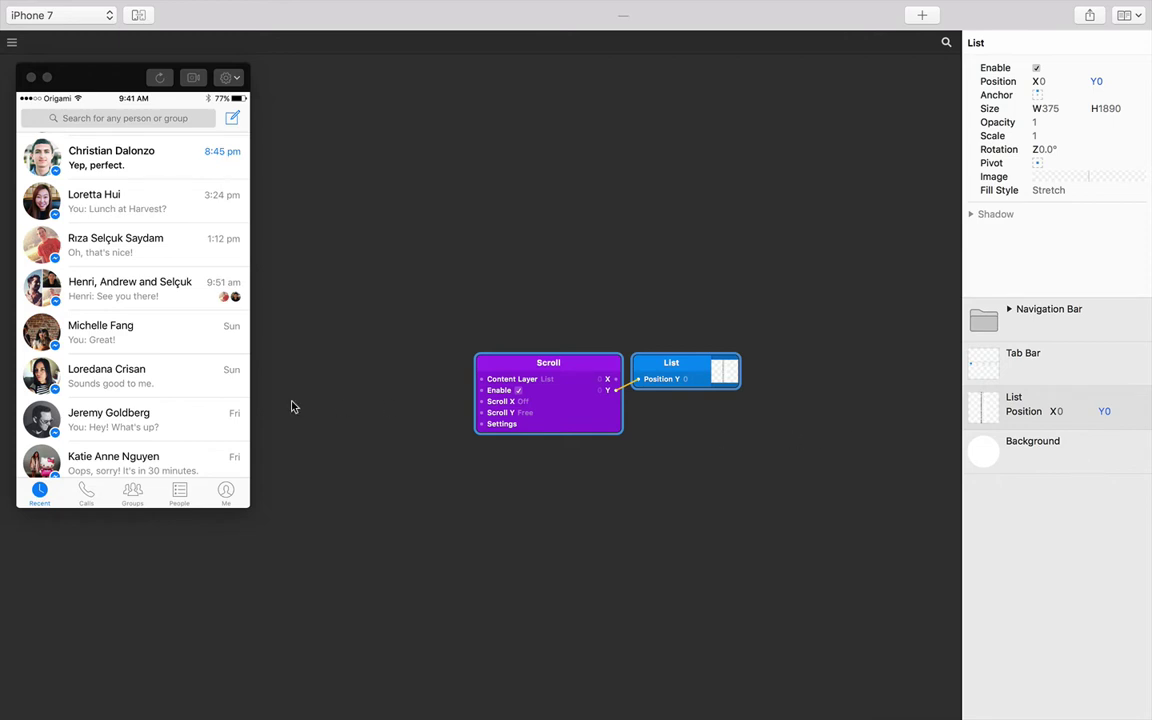
{"action": "left_click_drag", "start_coordinate": [116, 350], "coordinate": [149, 365]}
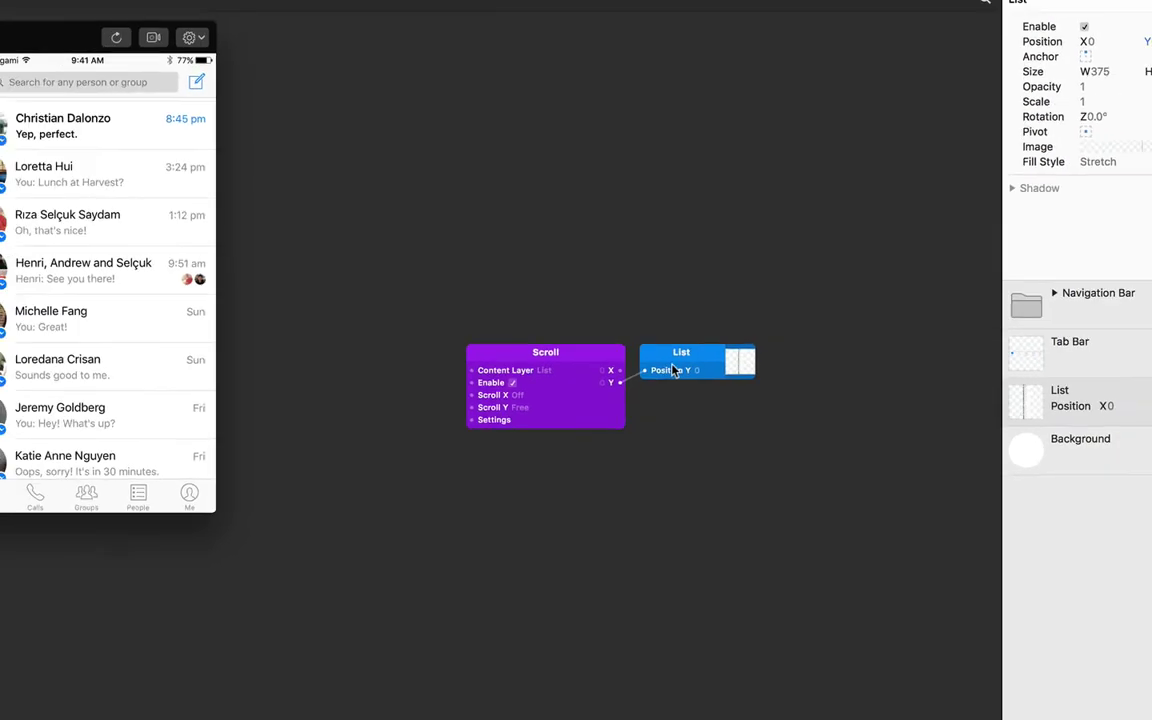
Step: Hide the Navigation Bar layer and pull the conversation list down in the preview
{"action": "left_click", "coordinate": [1139, 310]}
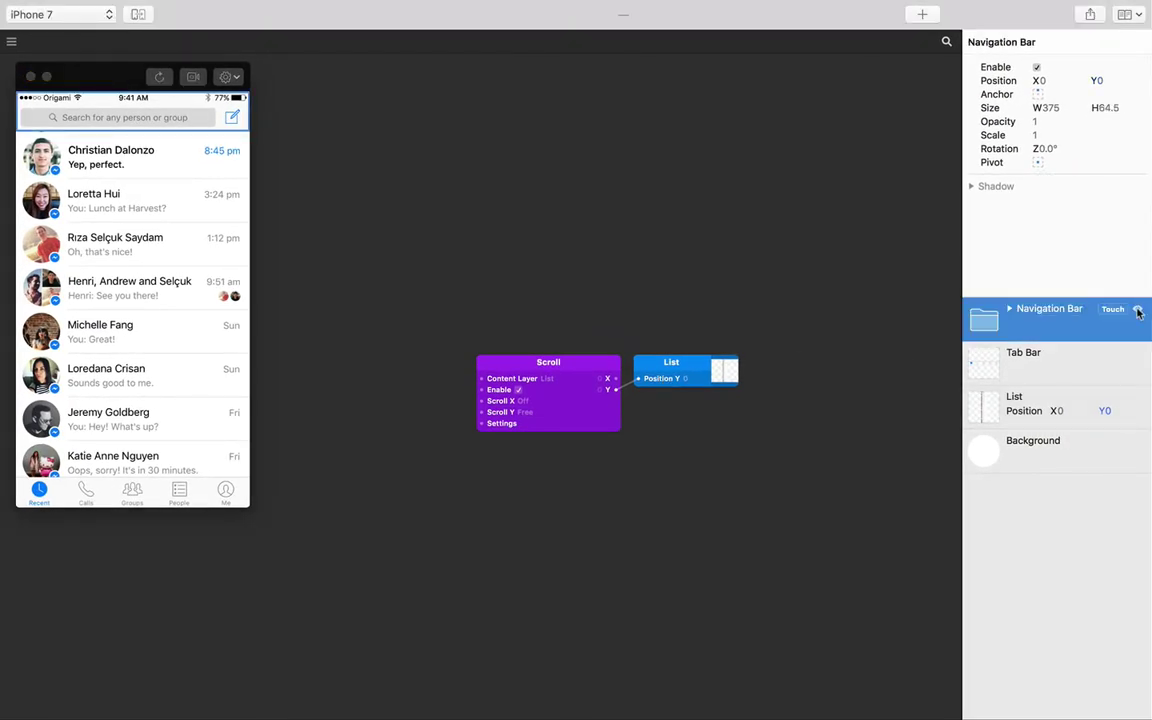
{"action": "left_click", "coordinate": [1138, 311]}
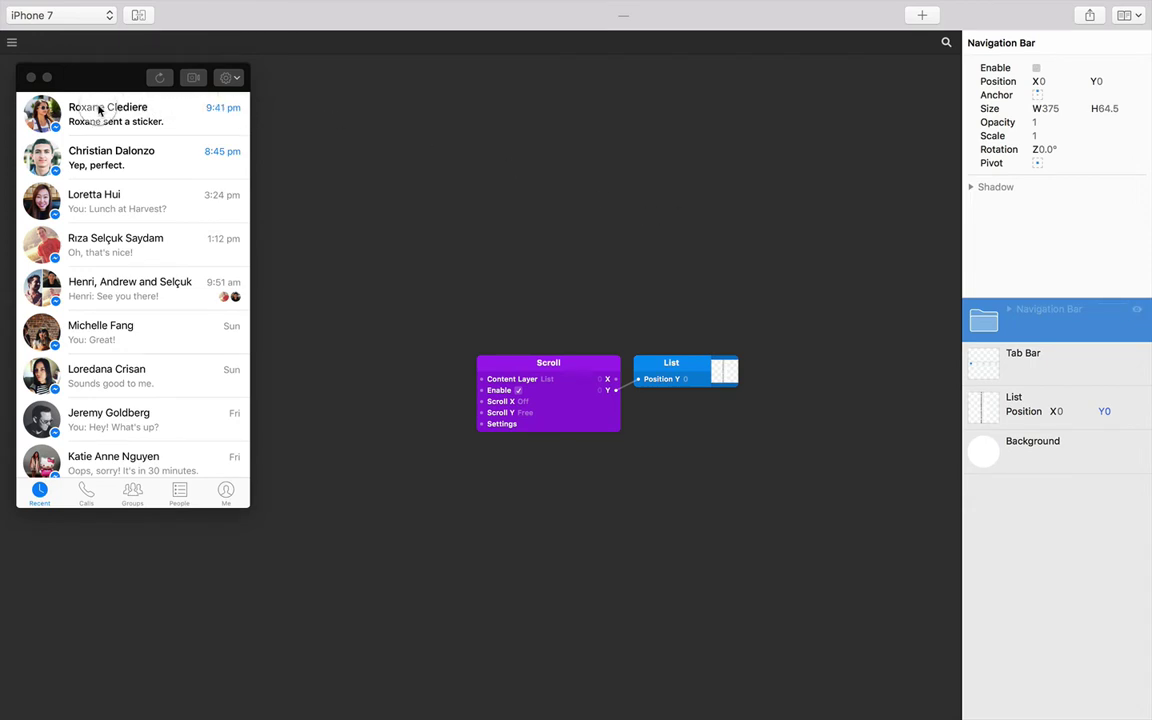
{"action": "left_click_drag", "start_coordinate": [100, 112], "coordinate": [144, 442]}
Step: Scroll the list to its late-October entries (Position Y -1223), then reselect List
{"action": "scroll", "coordinate": [141, 309], "scroll_direction": "down", "scroll_amount": 15}
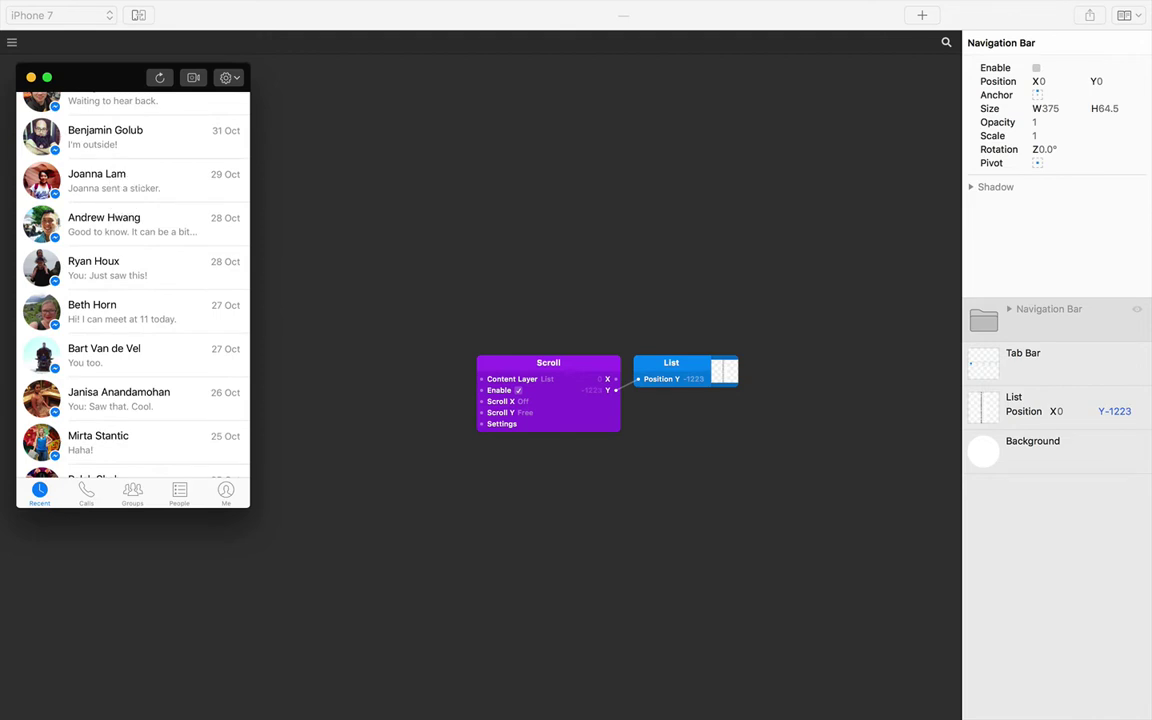
{"action": "scroll", "coordinate": [160, 290], "scroll_direction": "down", "scroll_amount": 2}
{"action": "left_click_drag", "start_coordinate": [160, 290], "coordinate": [183, 339]}
{"action": "left_click_drag", "start_coordinate": [175, 391], "coordinate": [177, 332]}
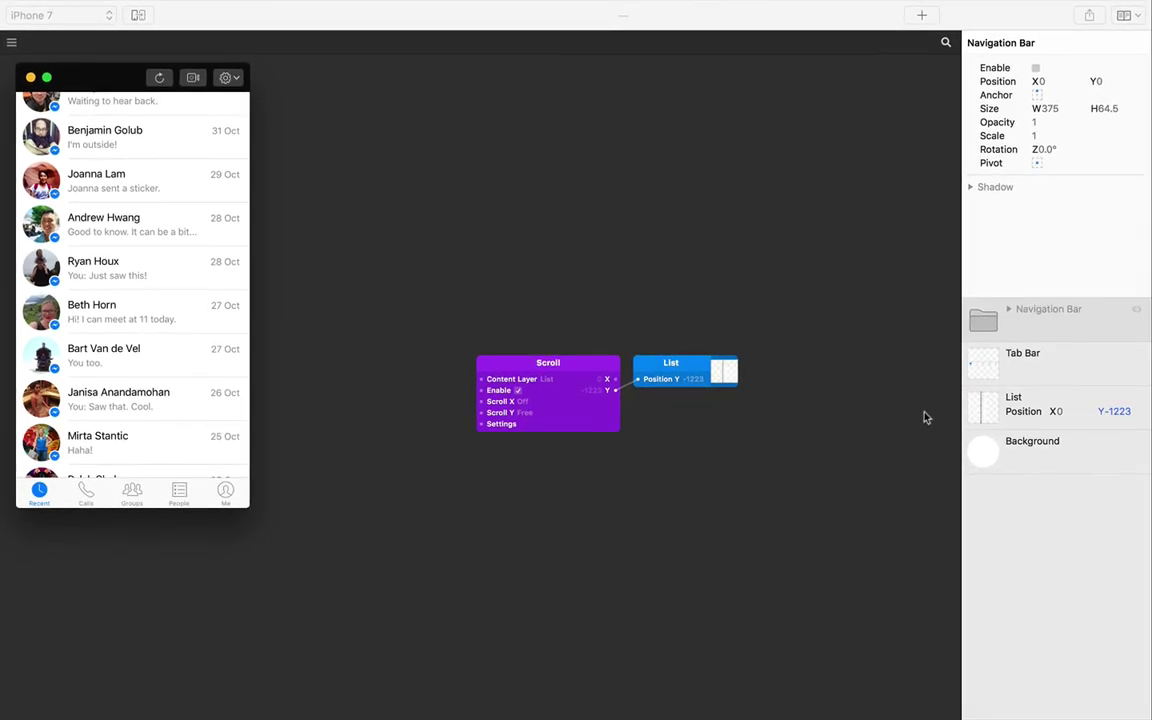
{"action": "left_click", "coordinate": [1004, 401]}
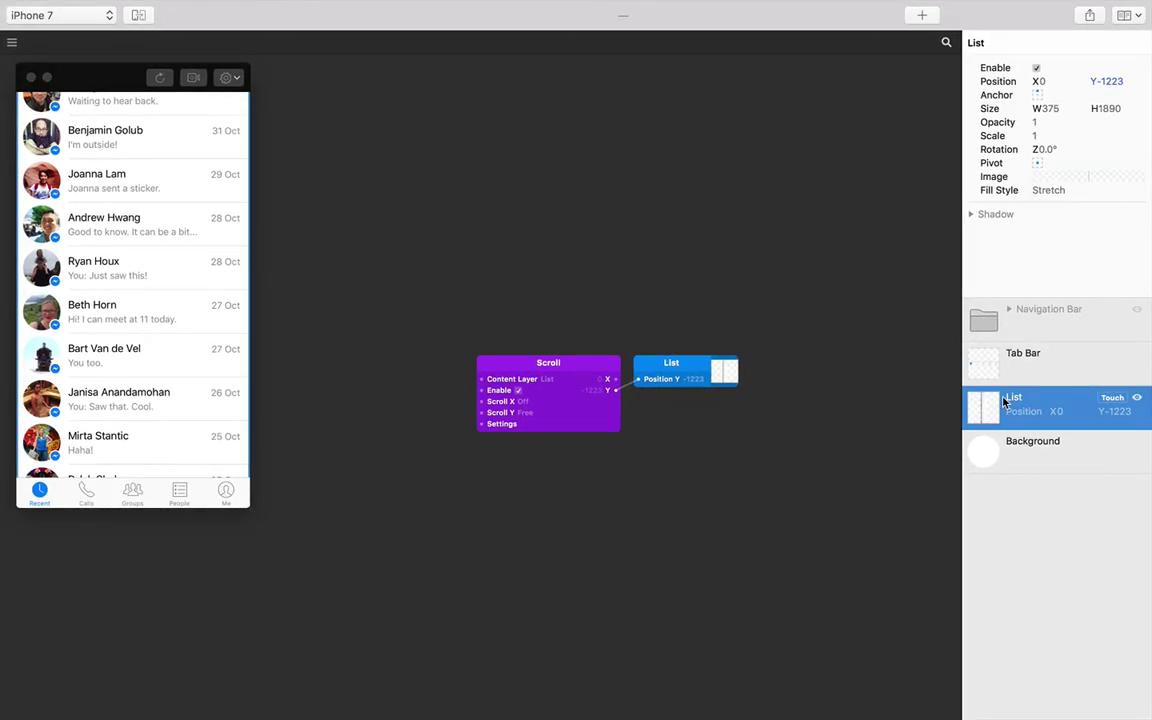
Step: Wrap the List layer in a new Group and add a Color Fill layer
{"action": "left_click", "coordinate": [922, 15]}
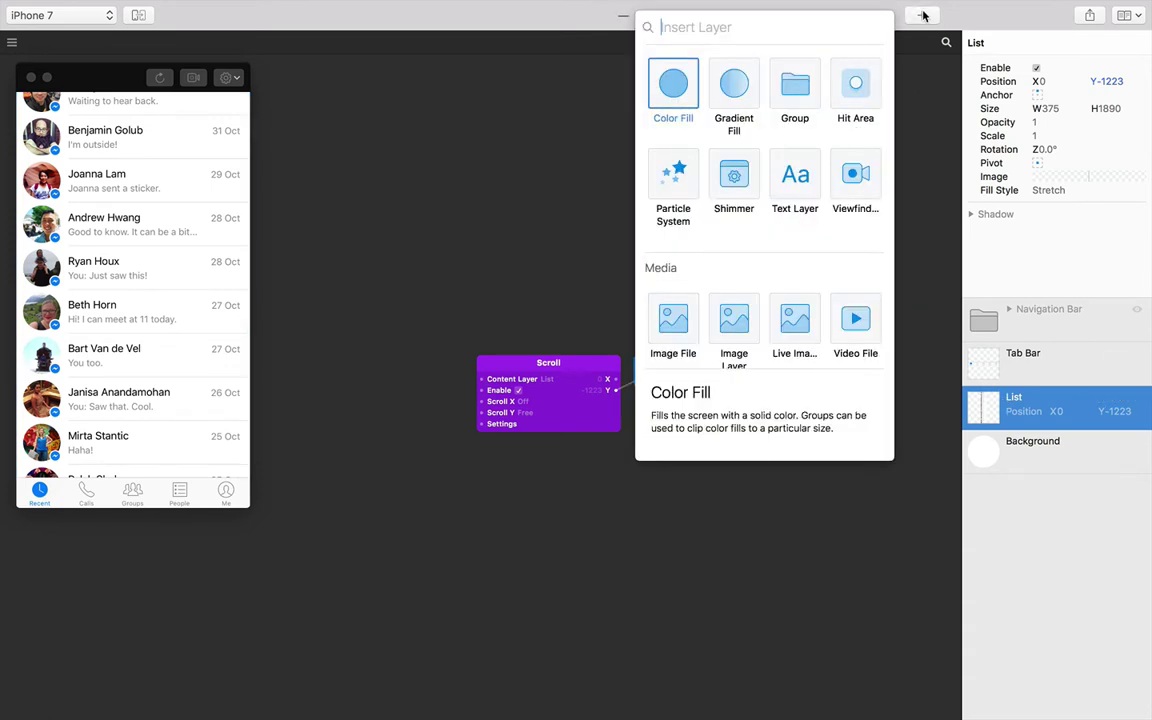
{"action": "left_click", "coordinate": [796, 88]}
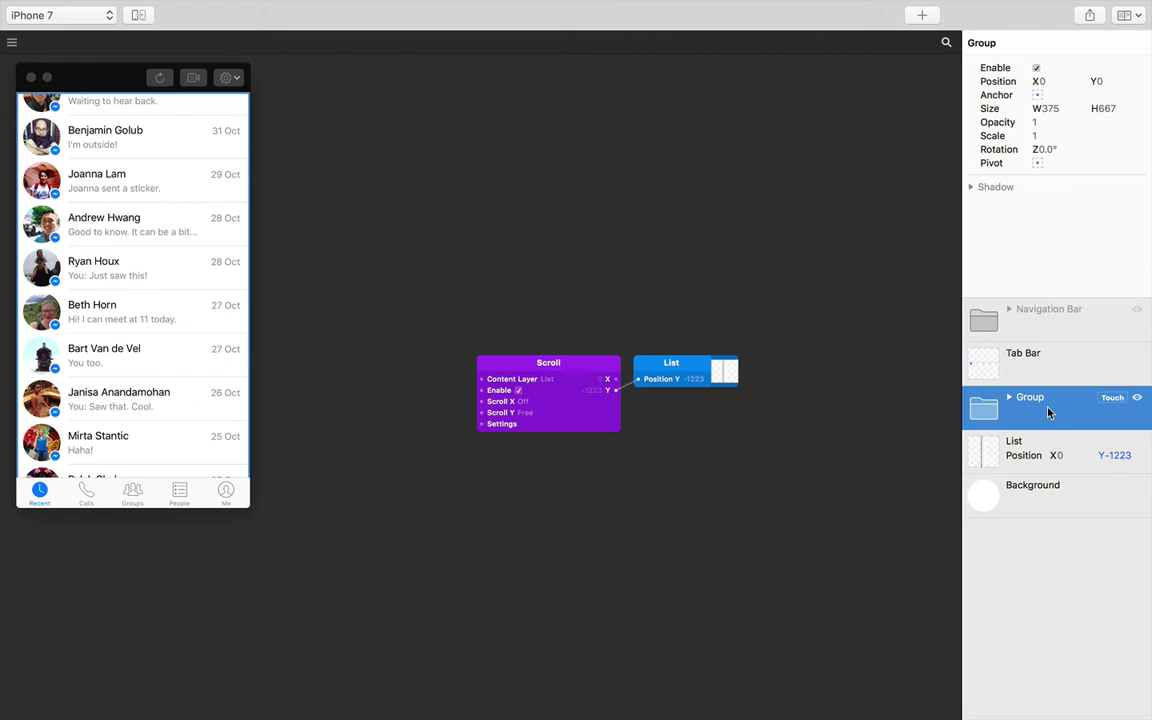
{"action": "left_click", "coordinate": [922, 15]}
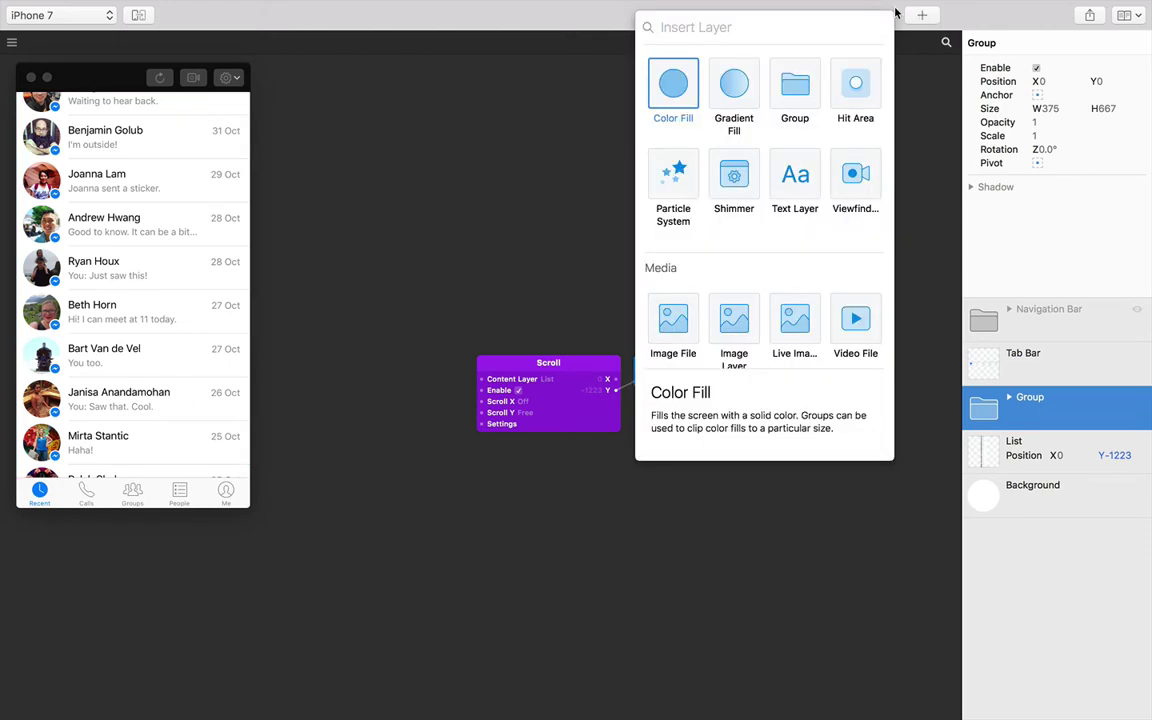
{"action": "left_click", "coordinate": [672, 84]}
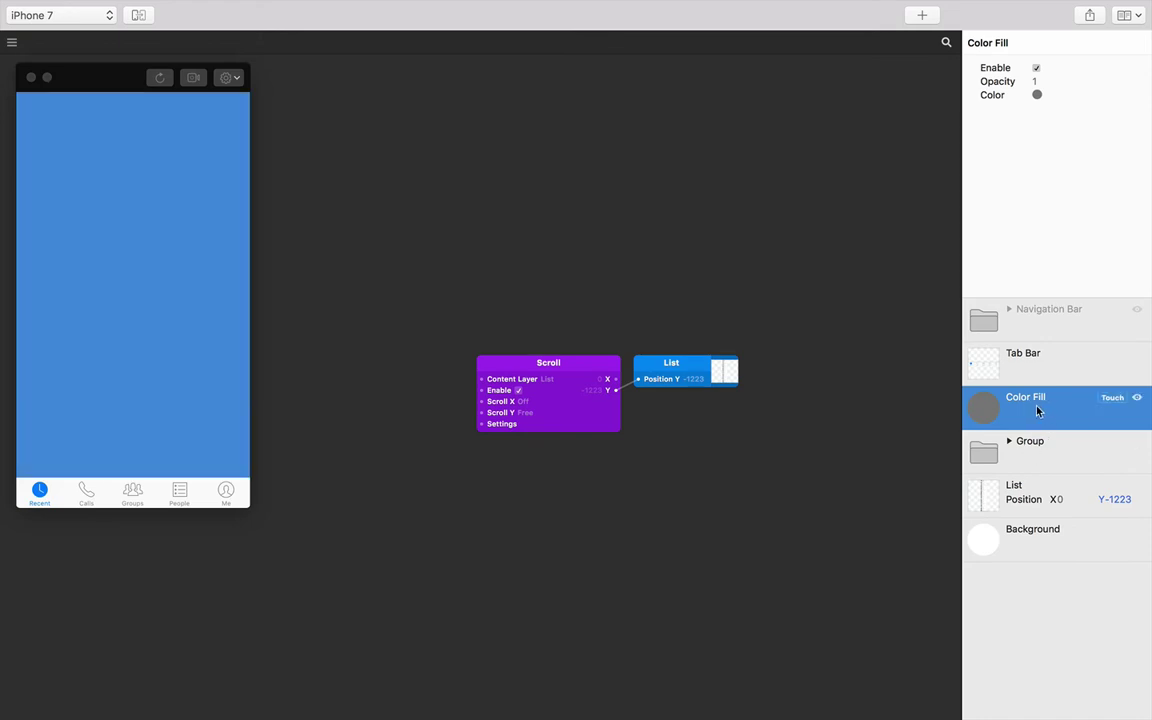
Step: Move Color Fill into the Group, expand the Group, and re-enable the Navigation Bar
{"action": "left_click_drag", "start_coordinate": [1034, 406], "coordinate": [1065, 471]}
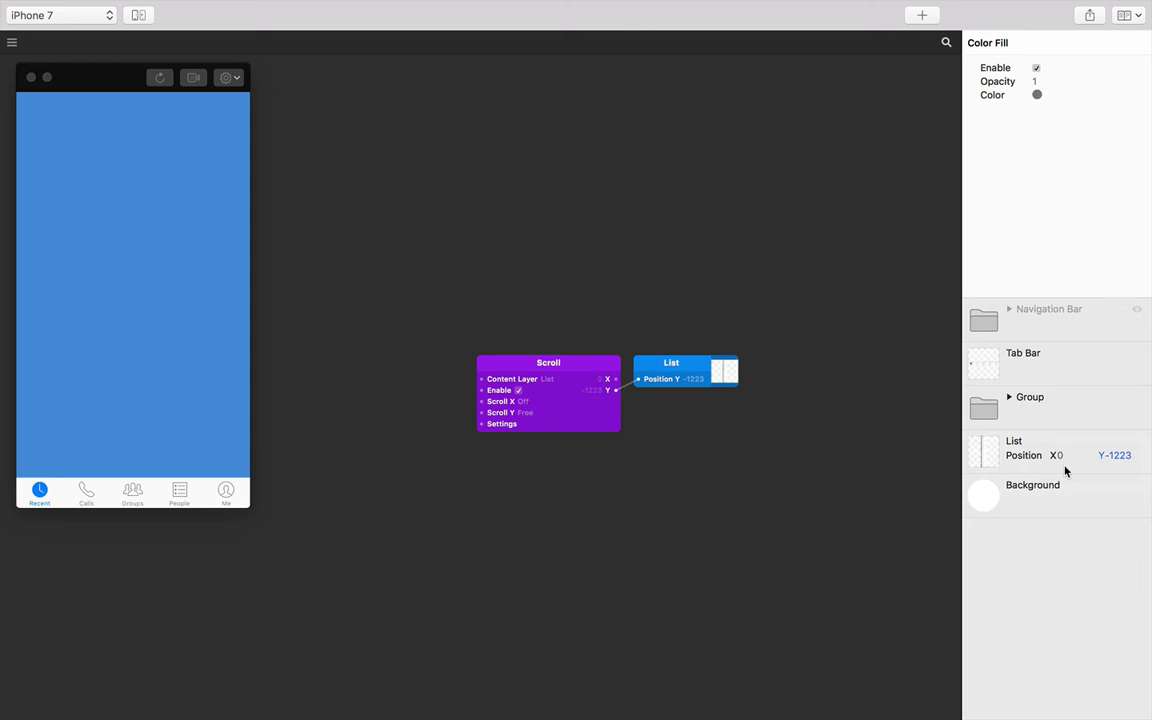
{"action": "left_click", "coordinate": [1009, 397]}
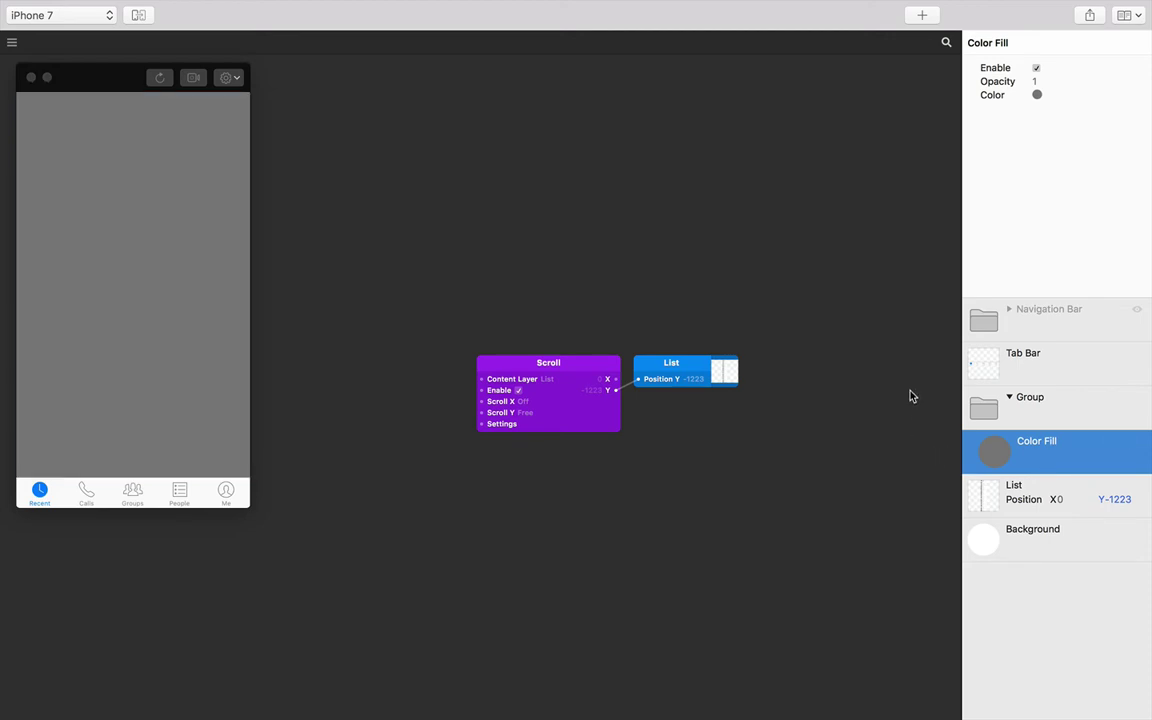
{"action": "left_click", "coordinate": [1136, 310]}
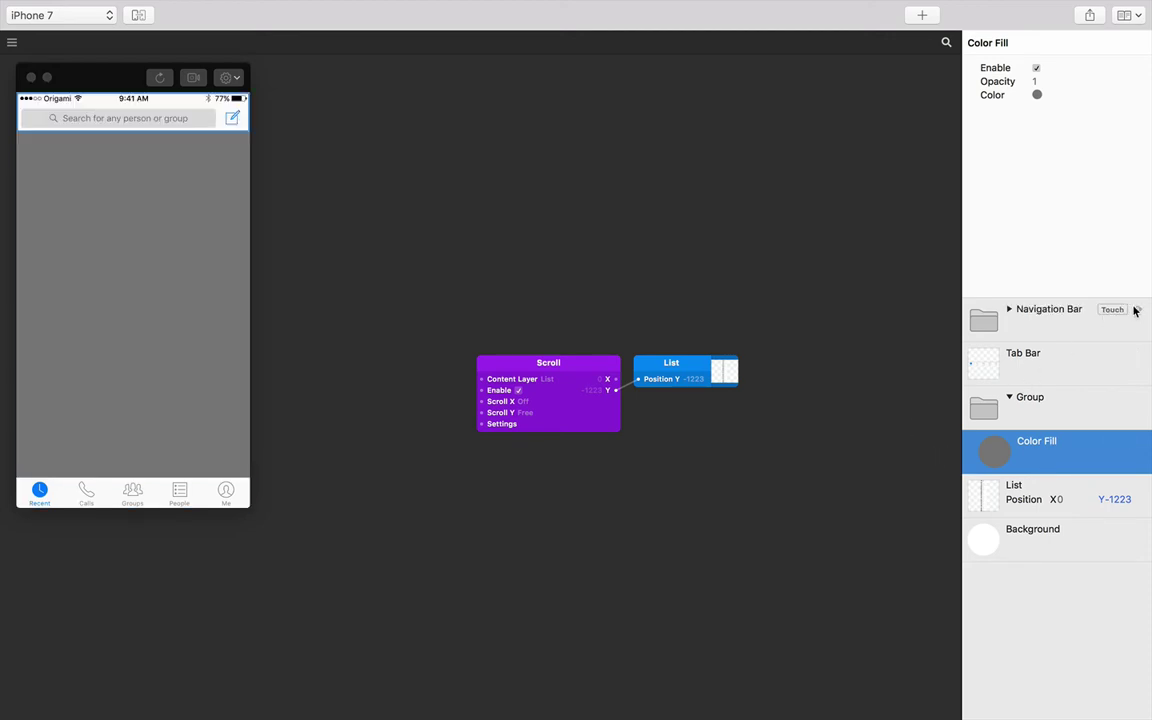
Step: Check the Navigation Bar (64.5) and Tab Bar (49) heights
{"action": "left_click", "coordinate": [1065, 414]}
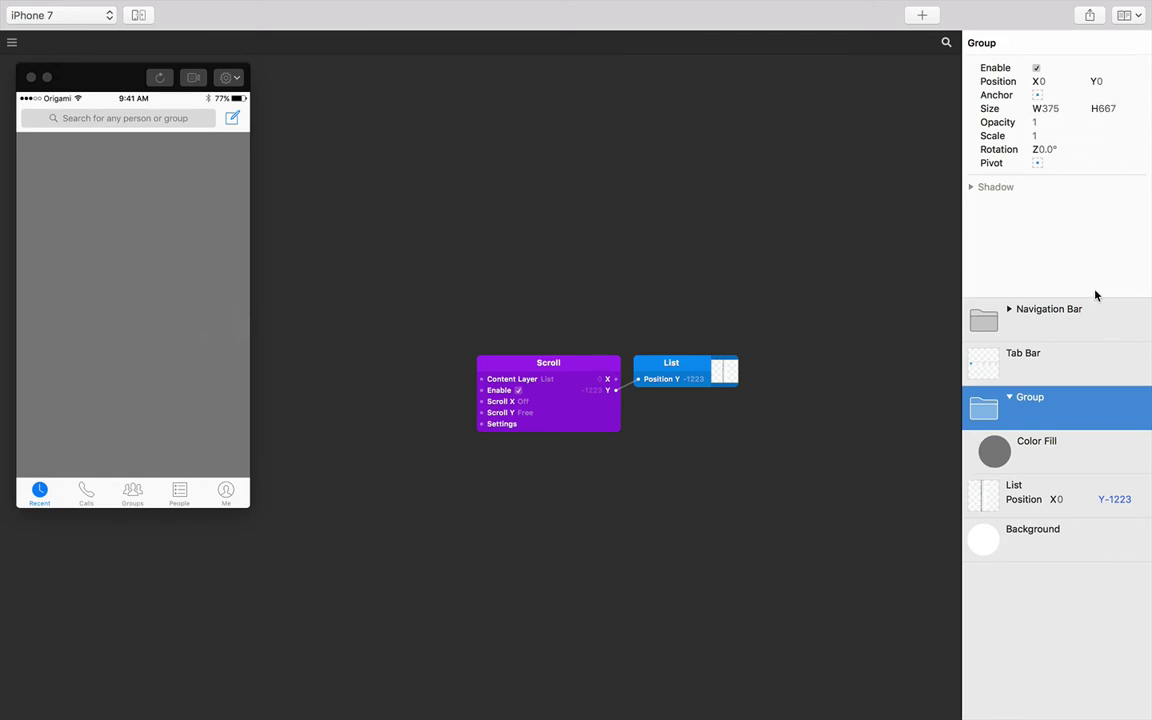
{"action": "left_click", "coordinate": [1080, 324]}
{"action": "left_click", "coordinate": [1054, 376]}
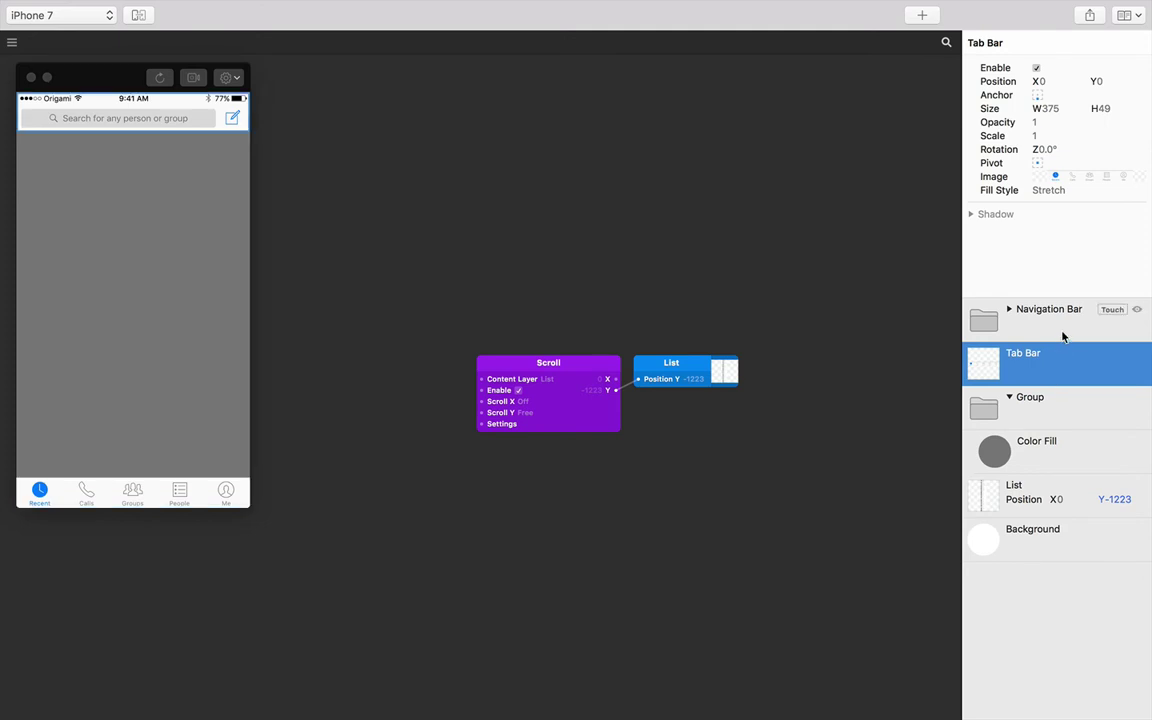
{"action": "left_click", "coordinate": [1064, 337]}
{"action": "left_click", "coordinate": [1059, 360]}
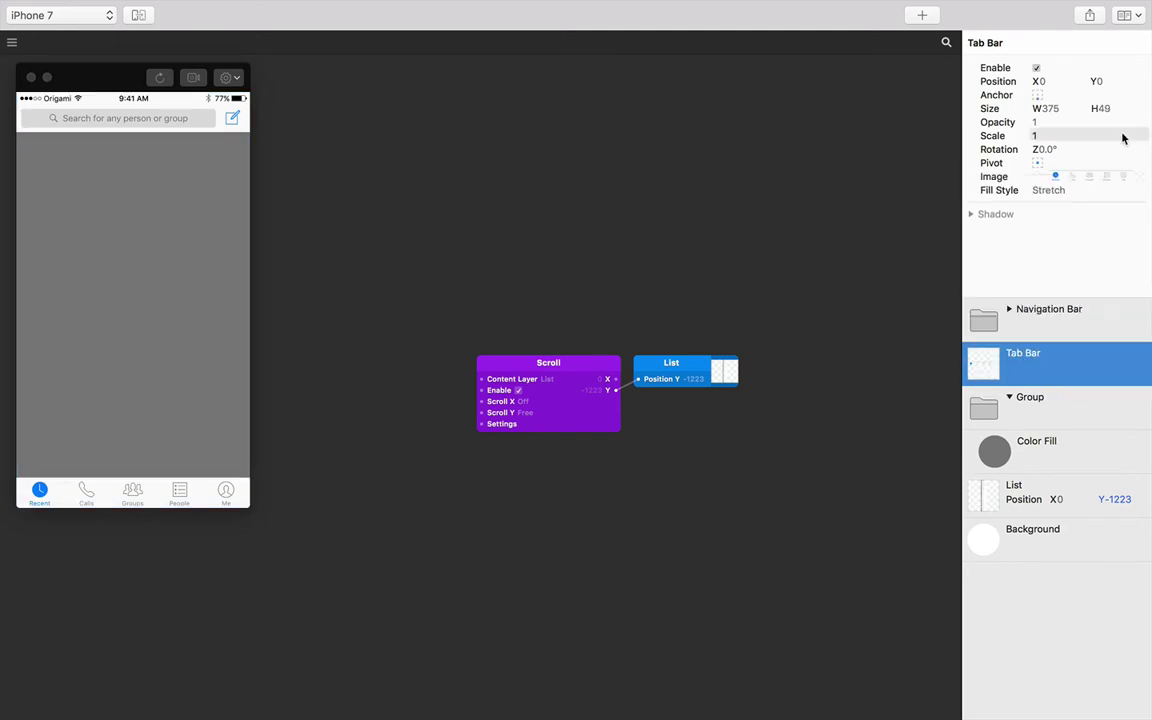
{"action": "left_click", "coordinate": [1054, 314]}
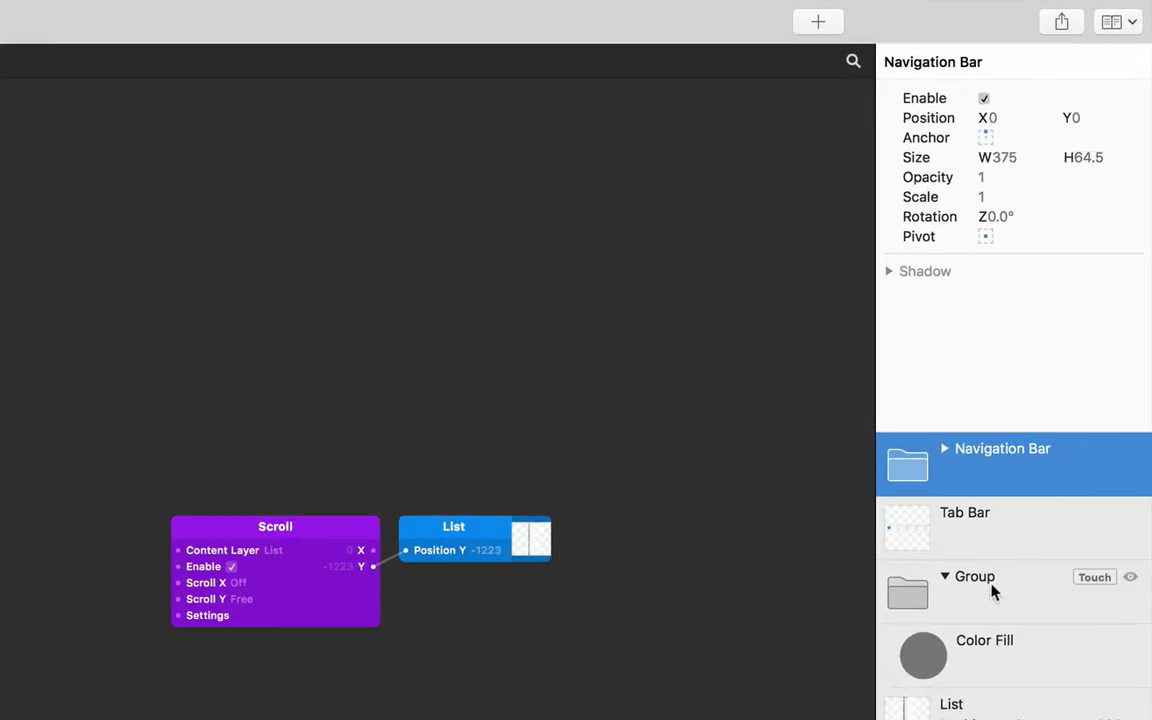
Step: Set the Group's height to 667-49-64.5, giving 553.5
{"action": "left_click", "coordinate": [1038, 417]}
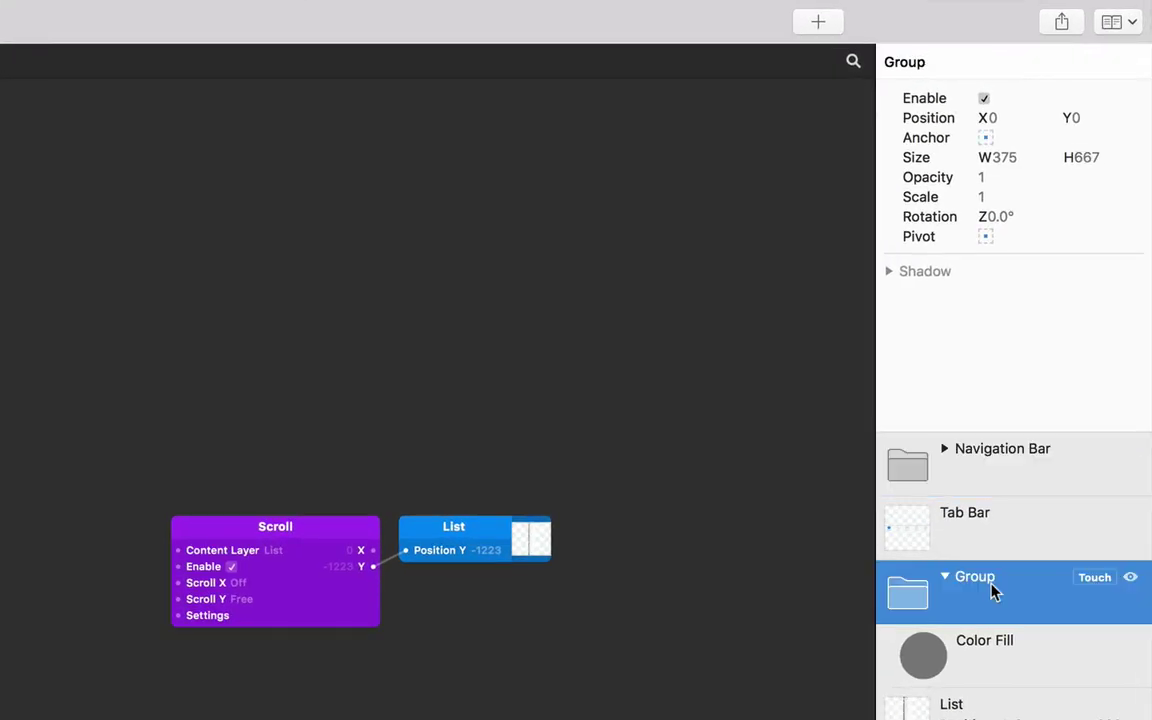
{"action": "left_click", "coordinate": [1099, 164]}
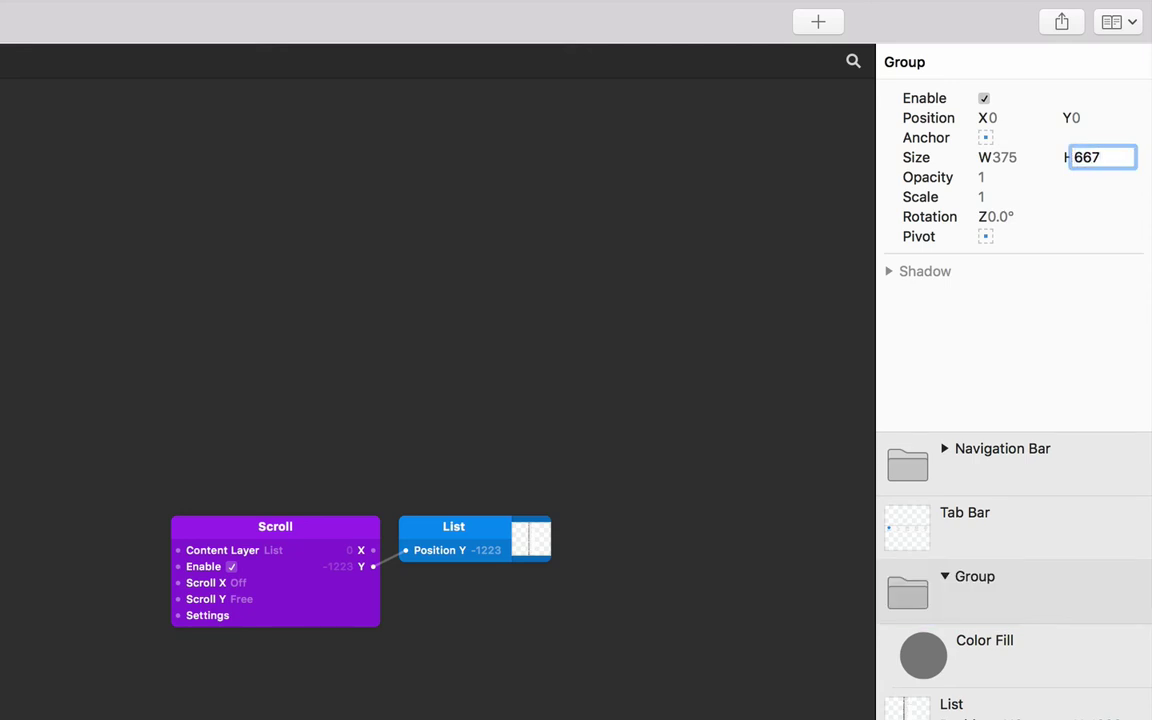
{"action": "type", "text": "-49-64.5"}
{"action": "key", "text": "Return"}
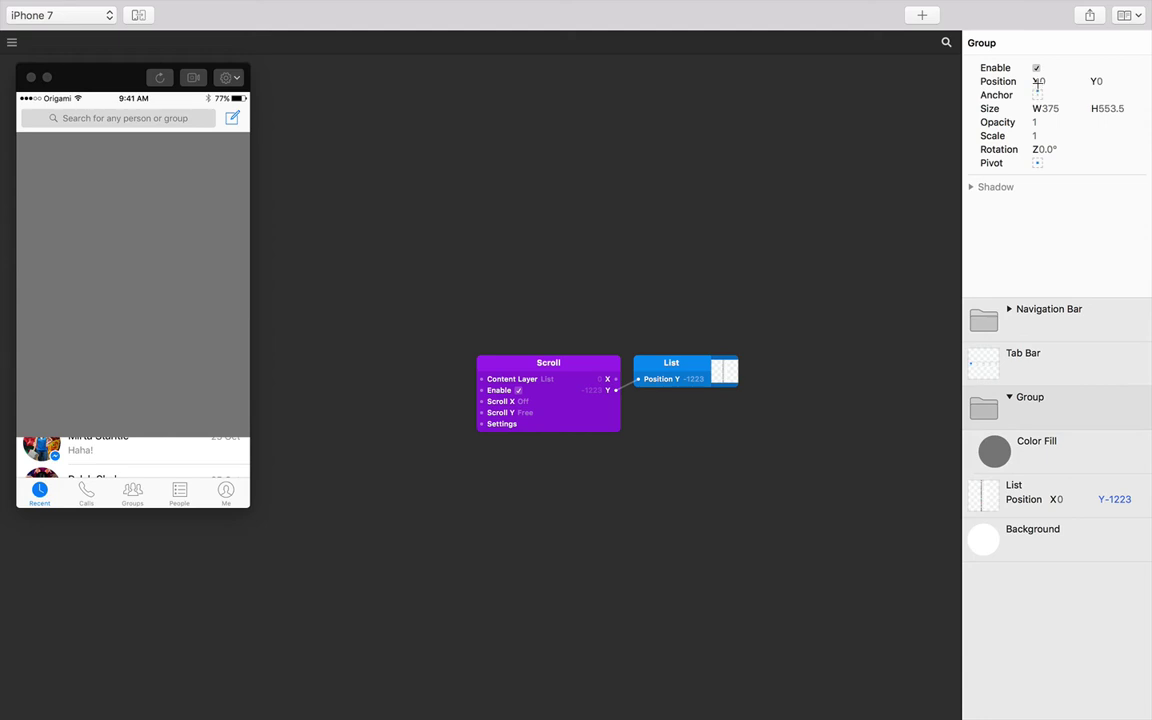
Step: Set the Group's Position Y to 64.5, matching the navigation bar's height
{"action": "left_click", "coordinate": [1062, 327]}
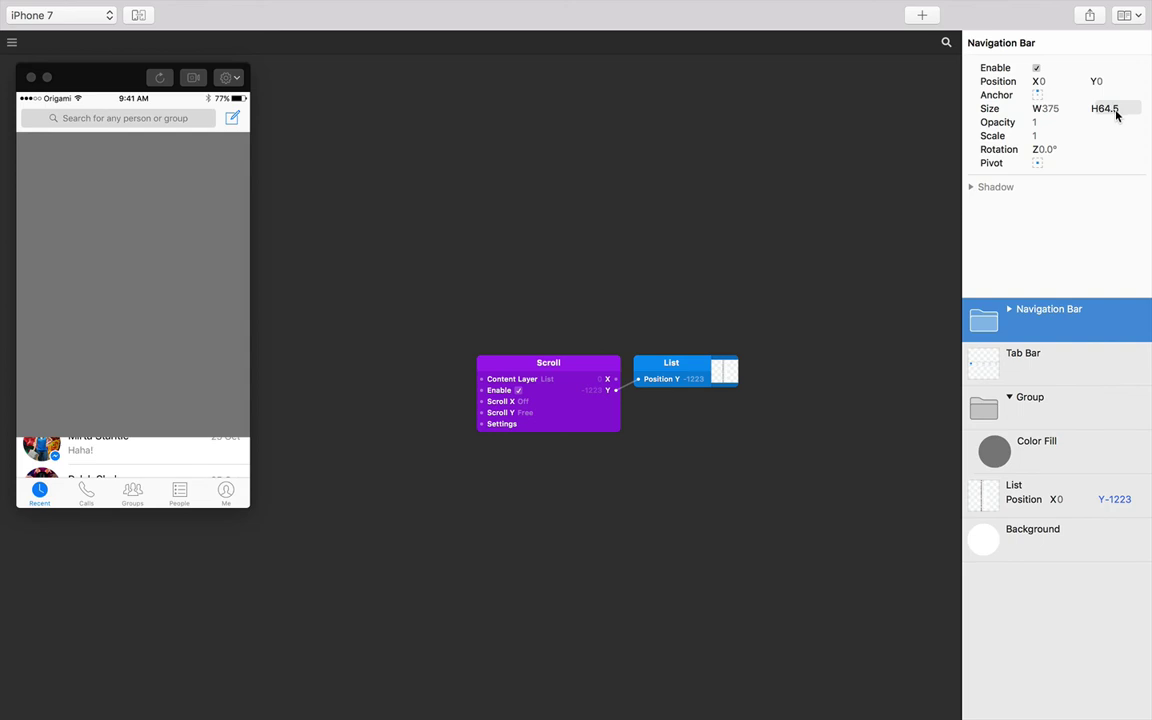
{"action": "left_click", "coordinate": [1075, 402]}
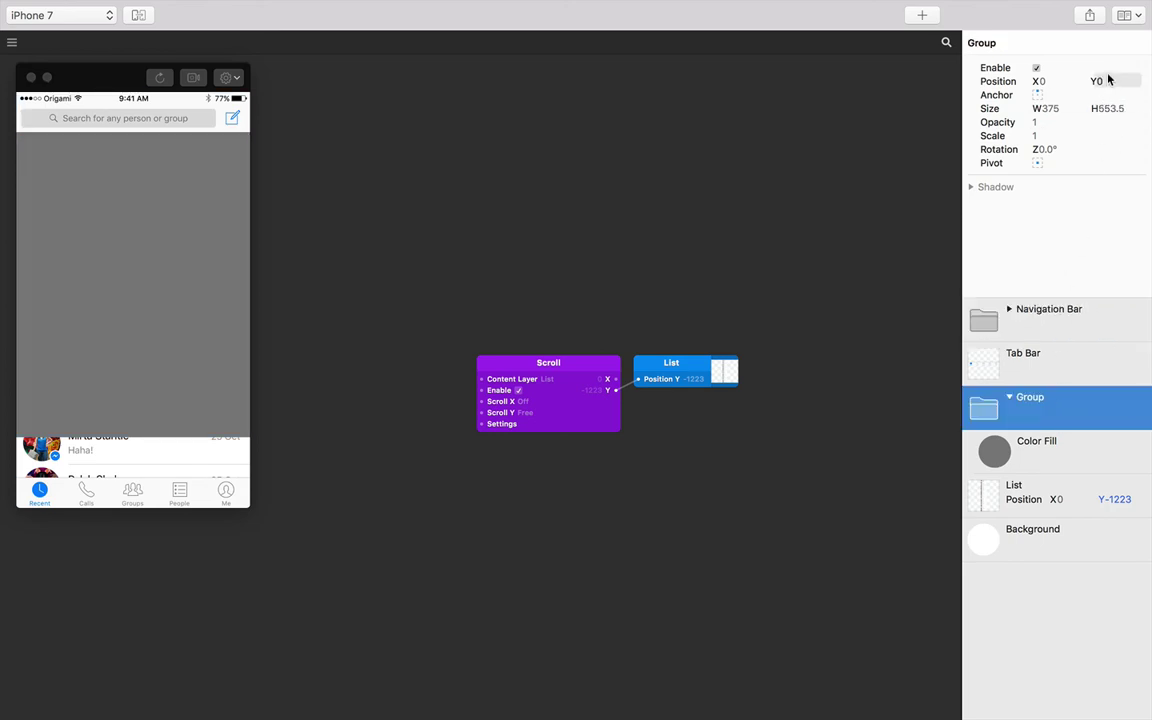
{"action": "left_click", "coordinate": [1110, 80]}
{"action": "type", "text": "64.5"}
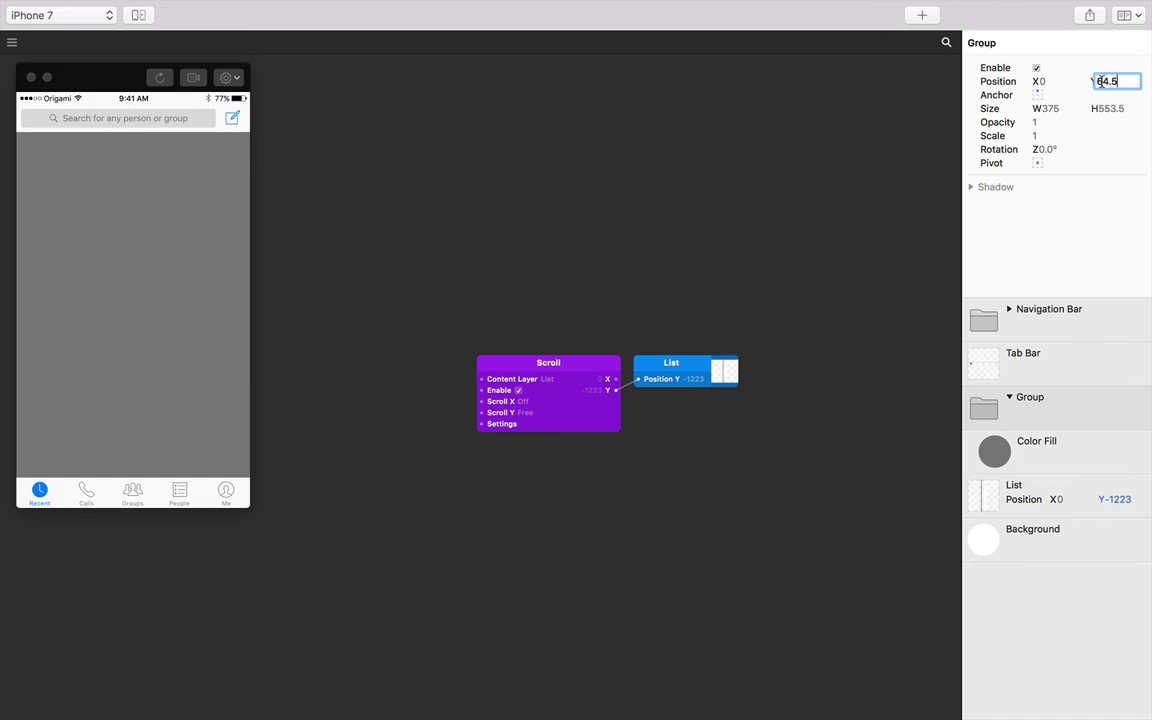
{"action": "left_click", "coordinate": [147, 133]}
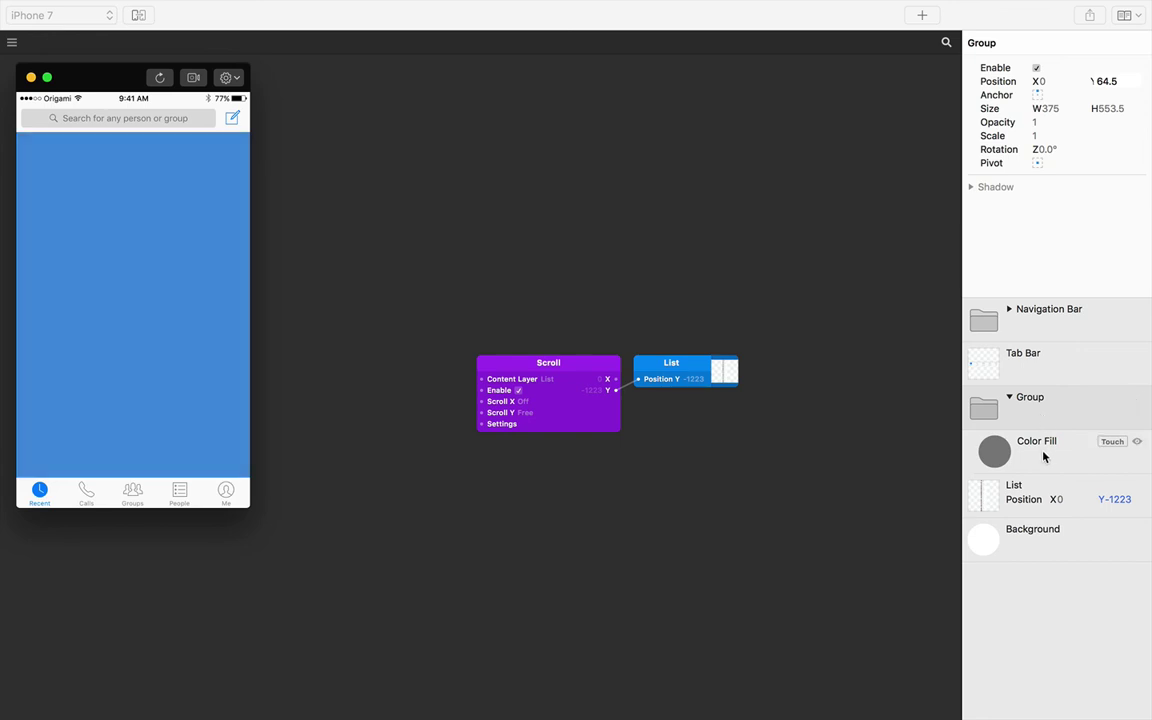
Step: Delete the placeholder Color Fill, keep List in the Group, and test scrolling between the bars
{"action": "left_click", "coordinate": [1043, 456]}
{"action": "key", "text": "BackSpace"}
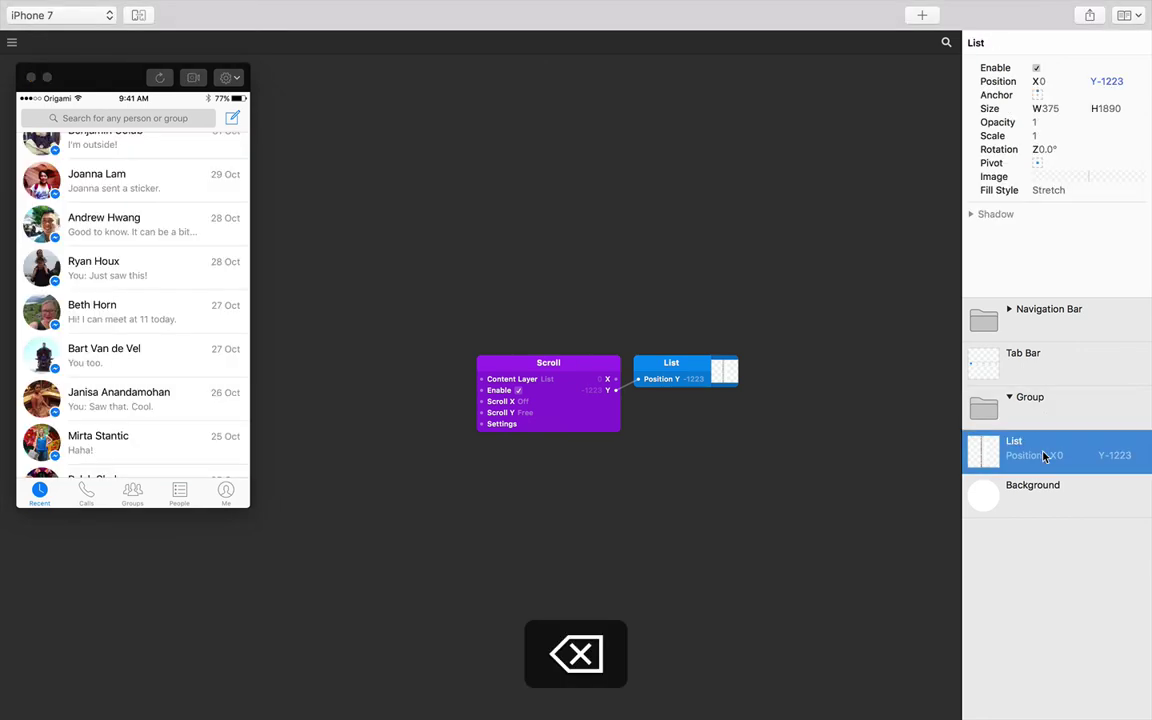
{"action": "left_click_drag", "start_coordinate": [1043, 456], "coordinate": [1070, 422]}
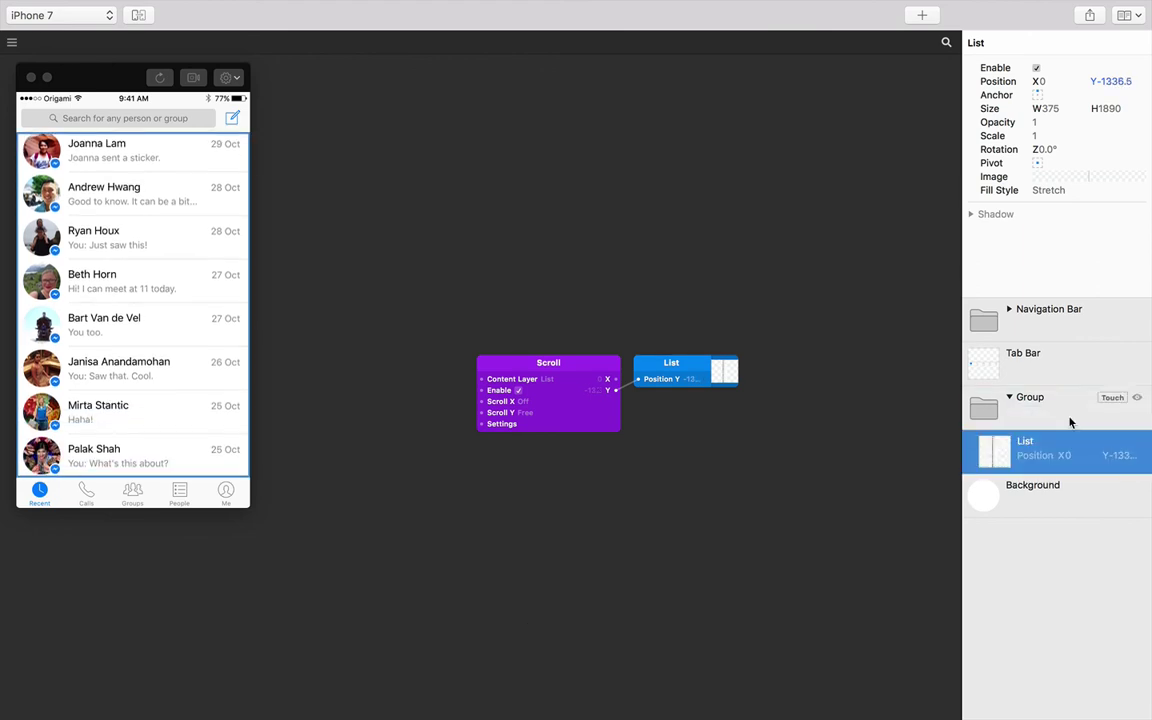
{"action": "left_click_drag", "start_coordinate": [159, 193], "coordinate": [147, 365]}
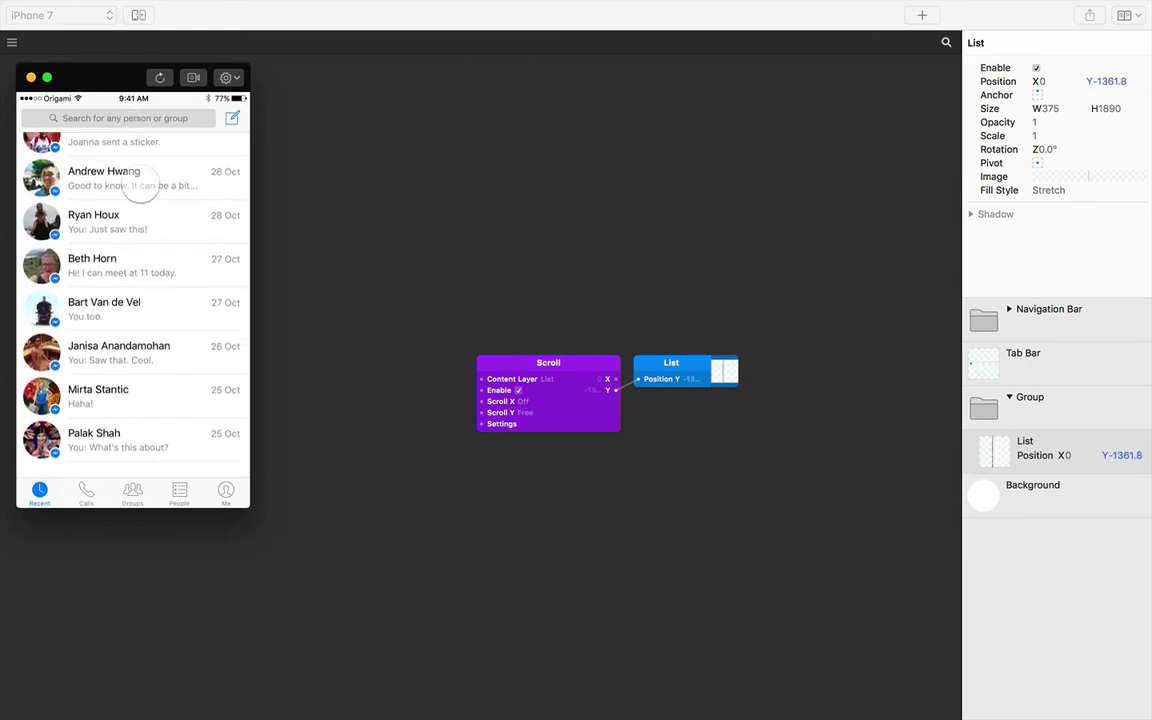
{"action": "left_click_drag", "start_coordinate": [140, 196], "coordinate": [147, 247]}
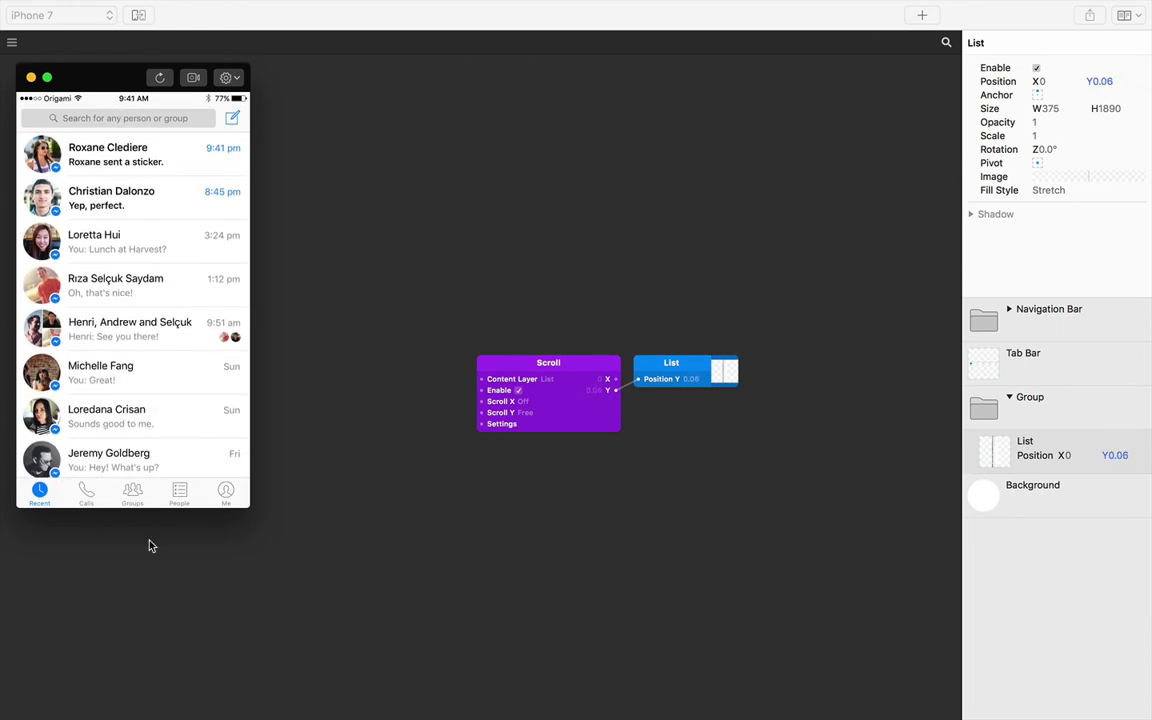